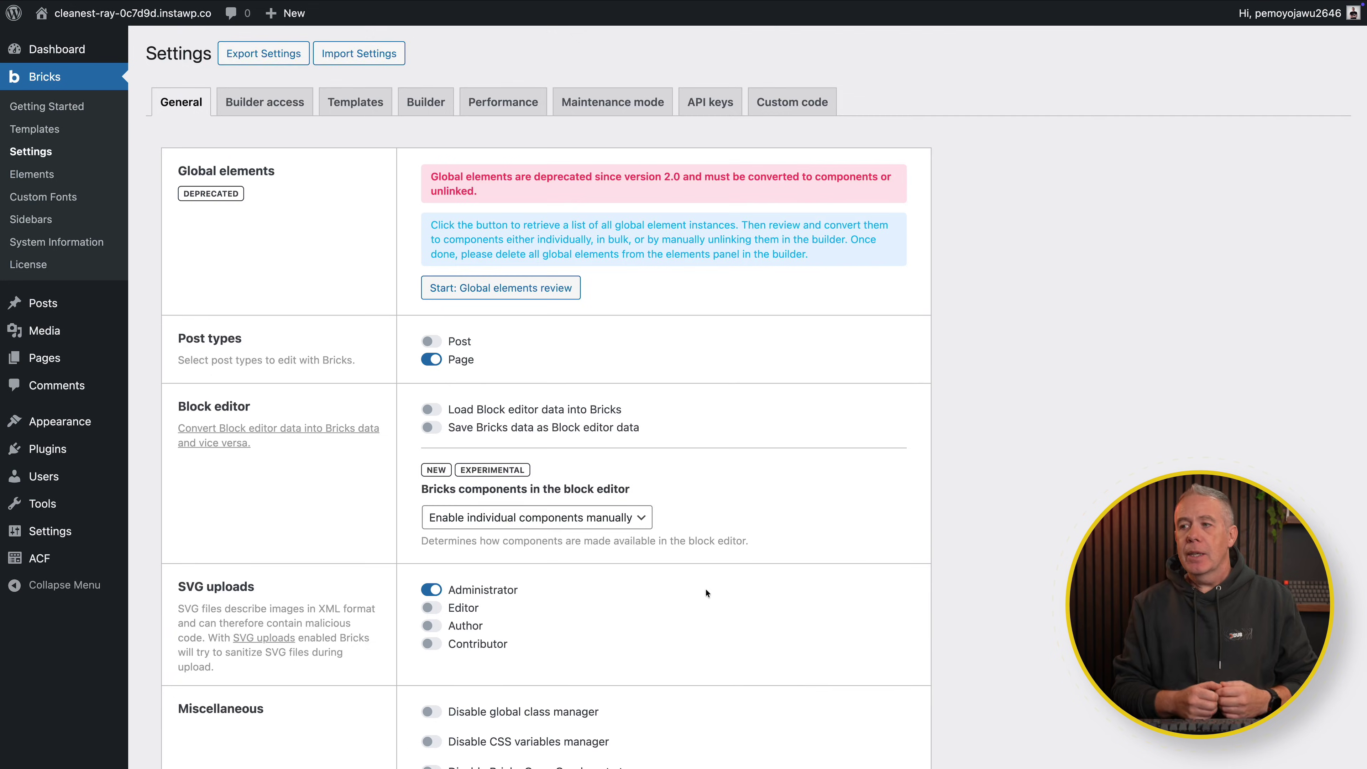
Step: Set the Registration custom authentication page to Register Account
{"action": "scroll", "coordinate": [706, 589], "scroll_direction": "down", "scroll_amount": 20}
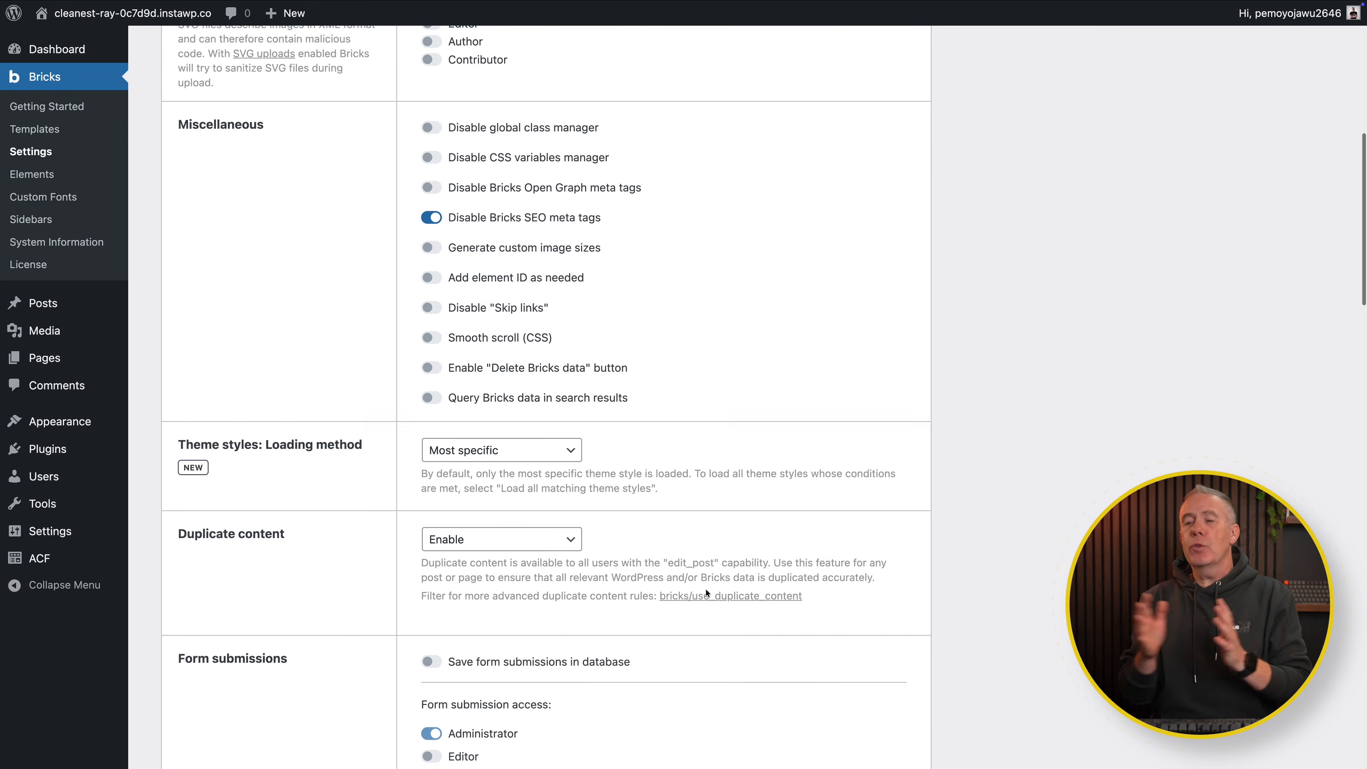
{"action": "scroll", "coordinate": [706, 589], "scroll_direction": "down", "scroll_amount": 8}
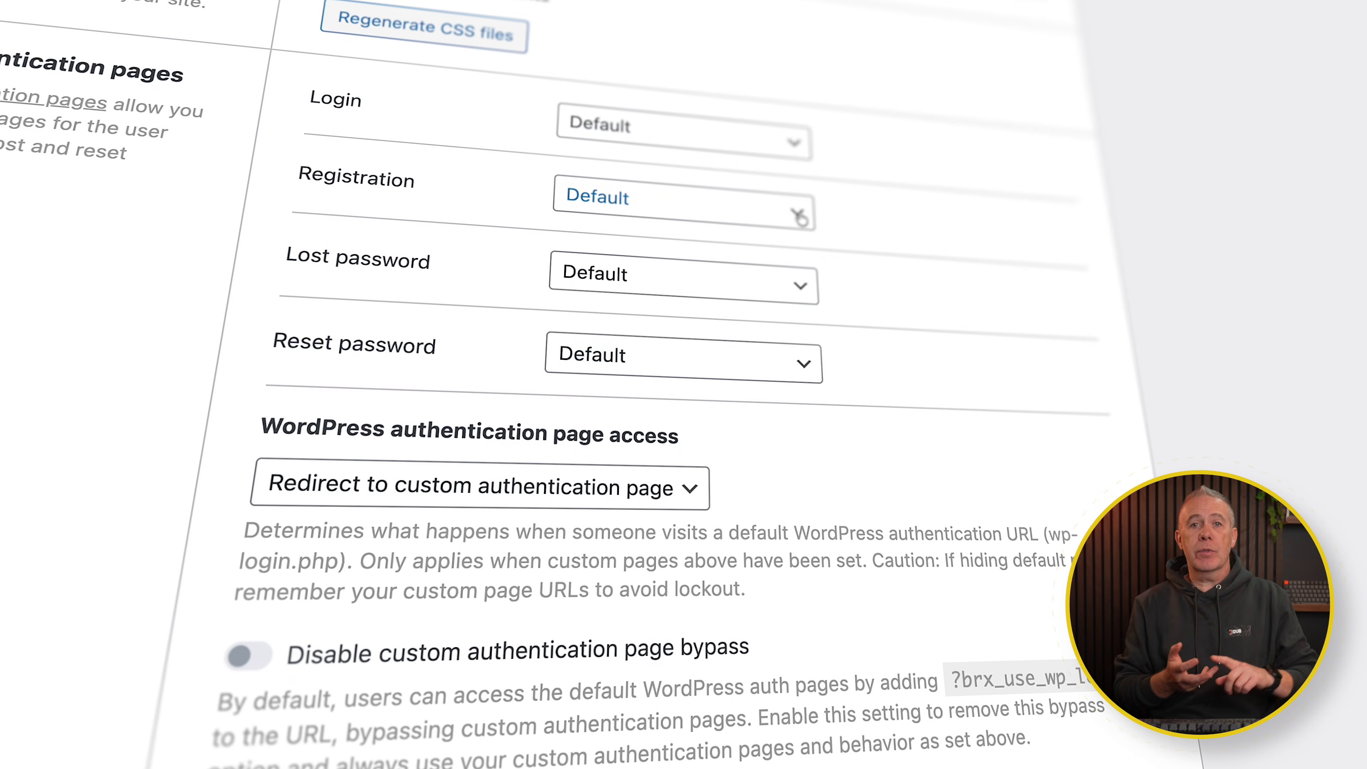
{"action": "left_click", "coordinate": [770, 252]}
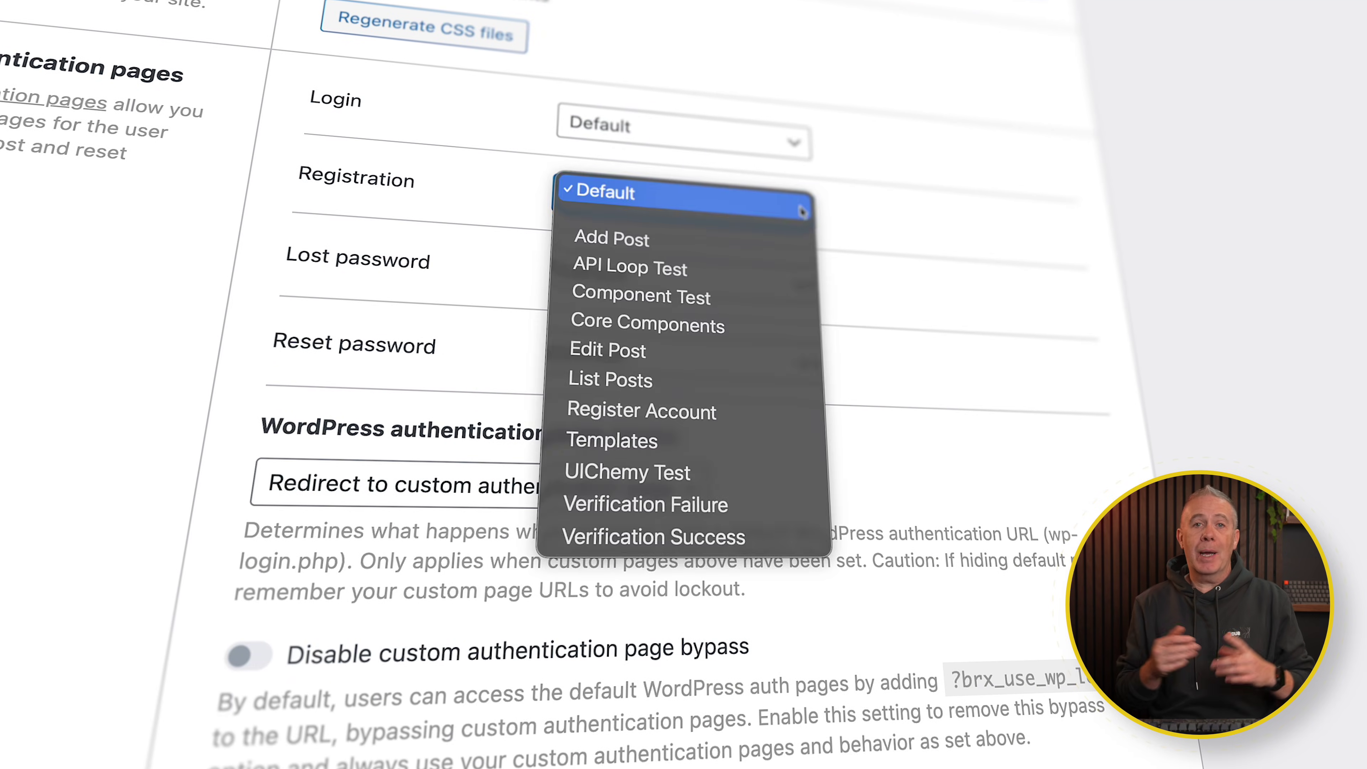
{"action": "left_click", "coordinate": [668, 412]}
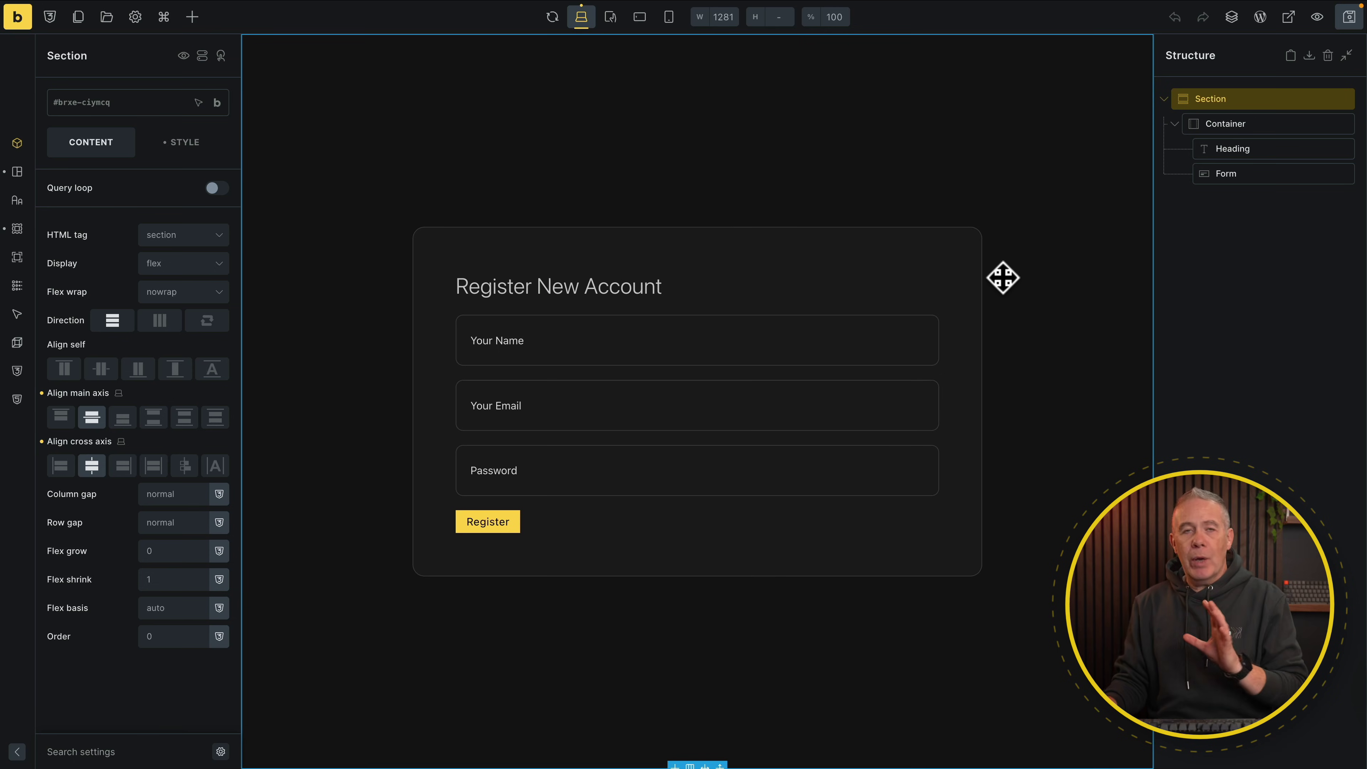
Step: Set the registration form's User Registration password minimum length to 12
{"action": "left_click", "coordinate": [1285, 173]}
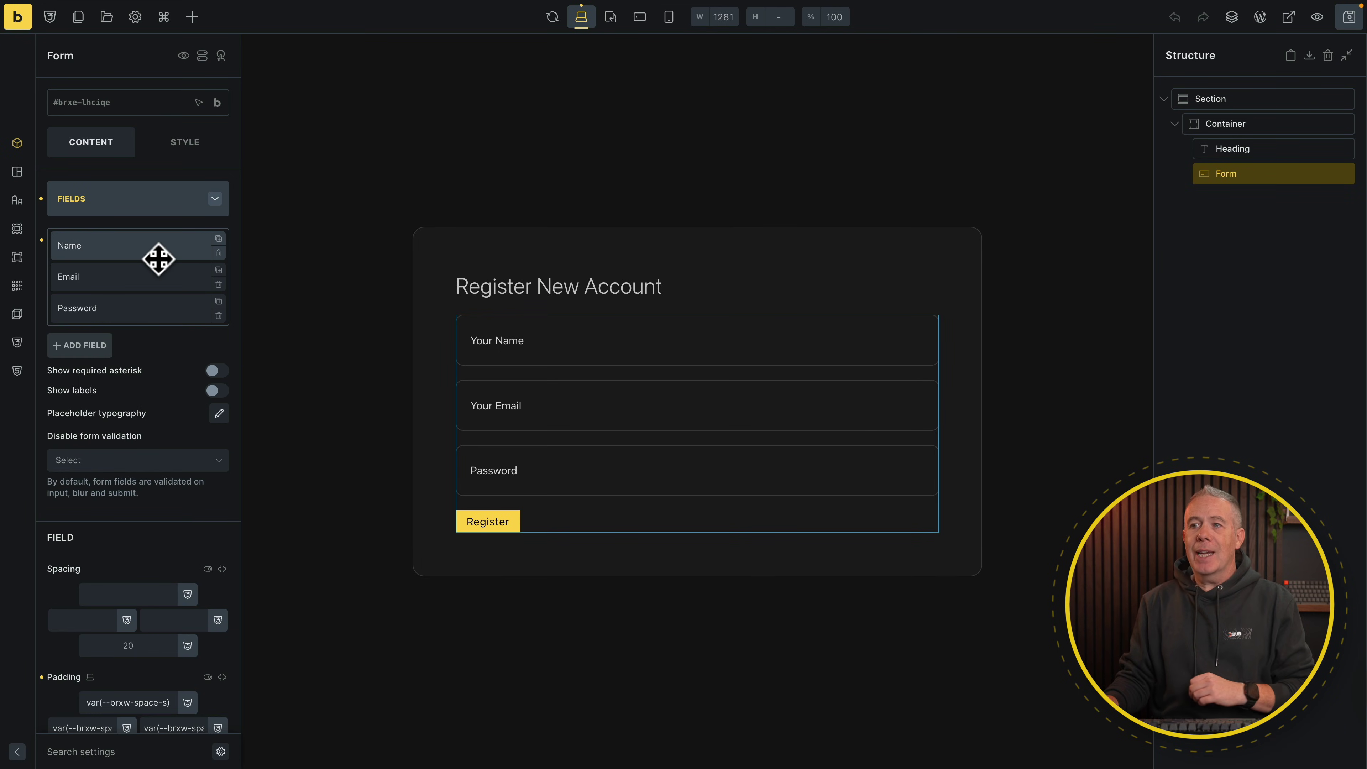
{"action": "scroll", "coordinate": [172, 369], "scroll_direction": "down", "scroll_amount": 7}
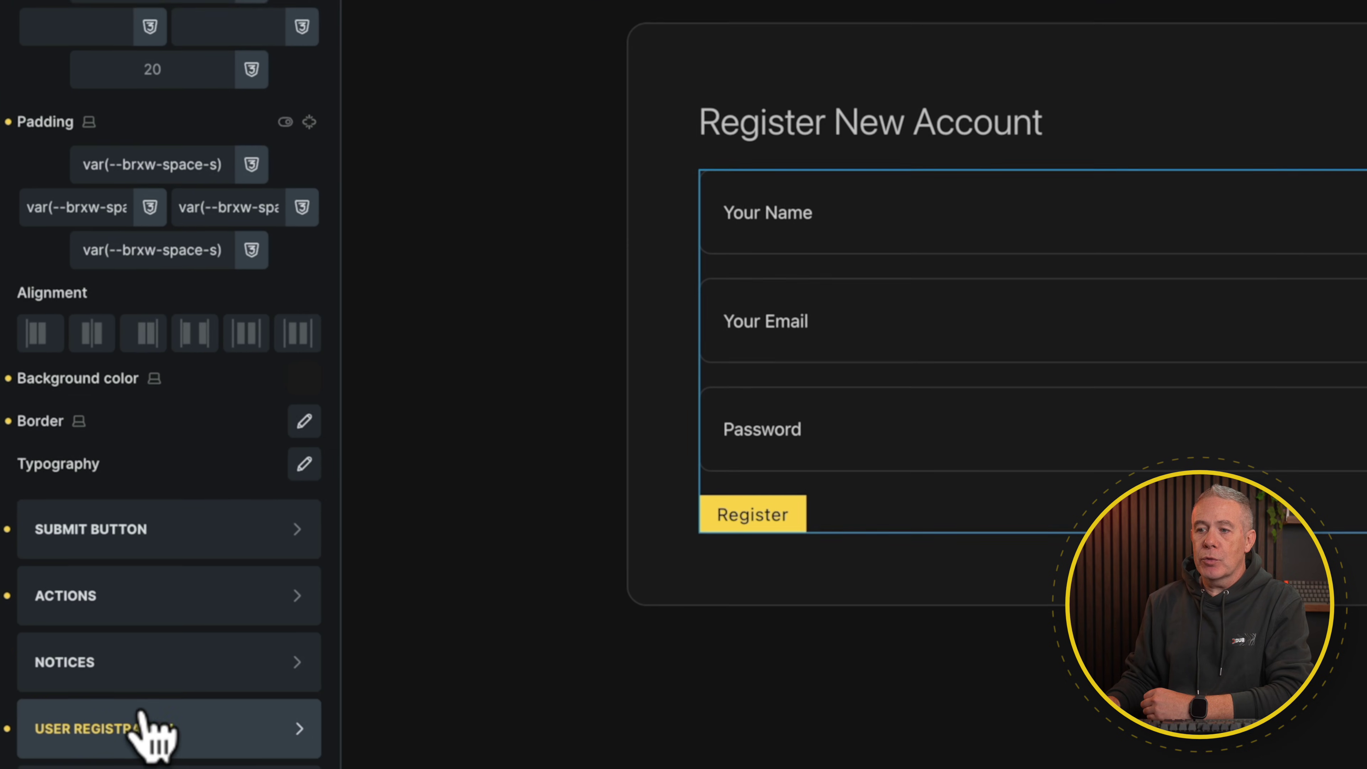
{"action": "left_click", "coordinate": [143, 728]}
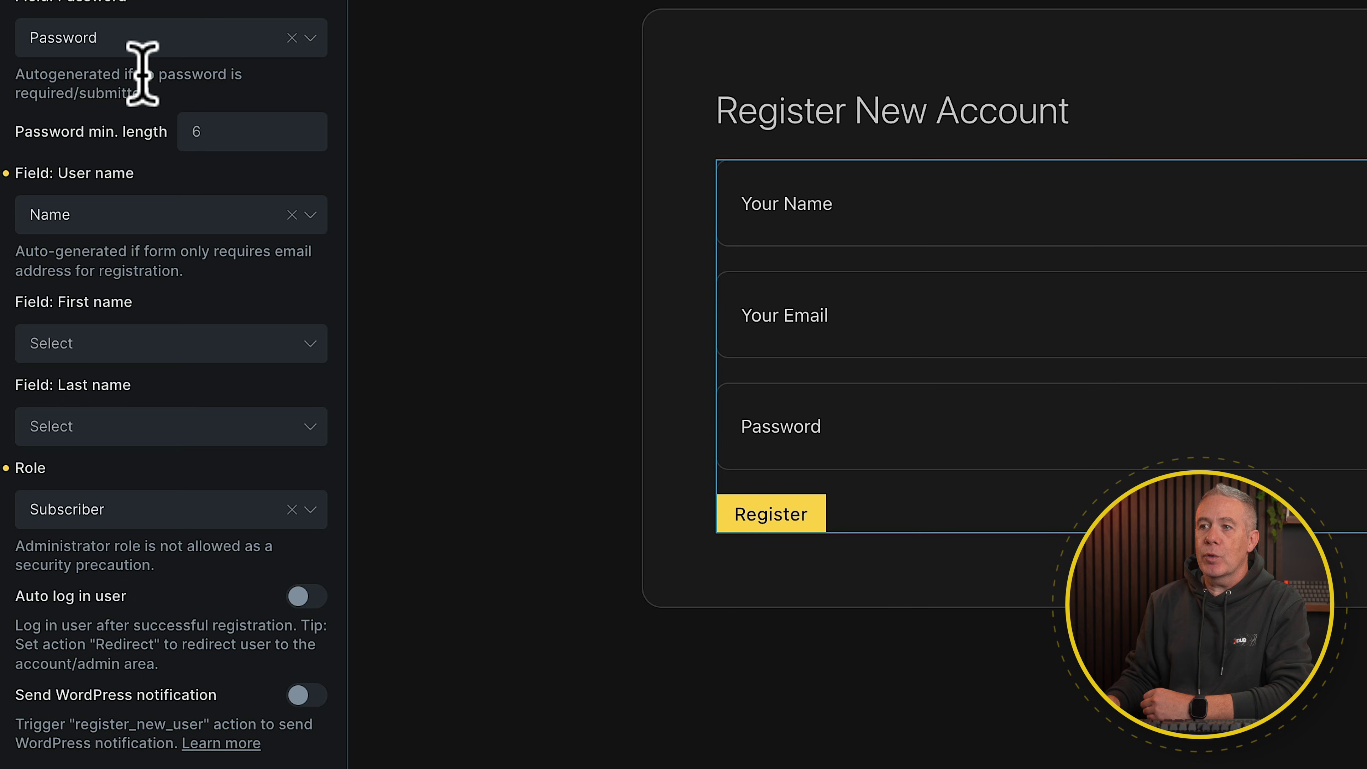
{"action": "left_click", "coordinate": [181, 133]}
{"action": "type", "text": "12"}
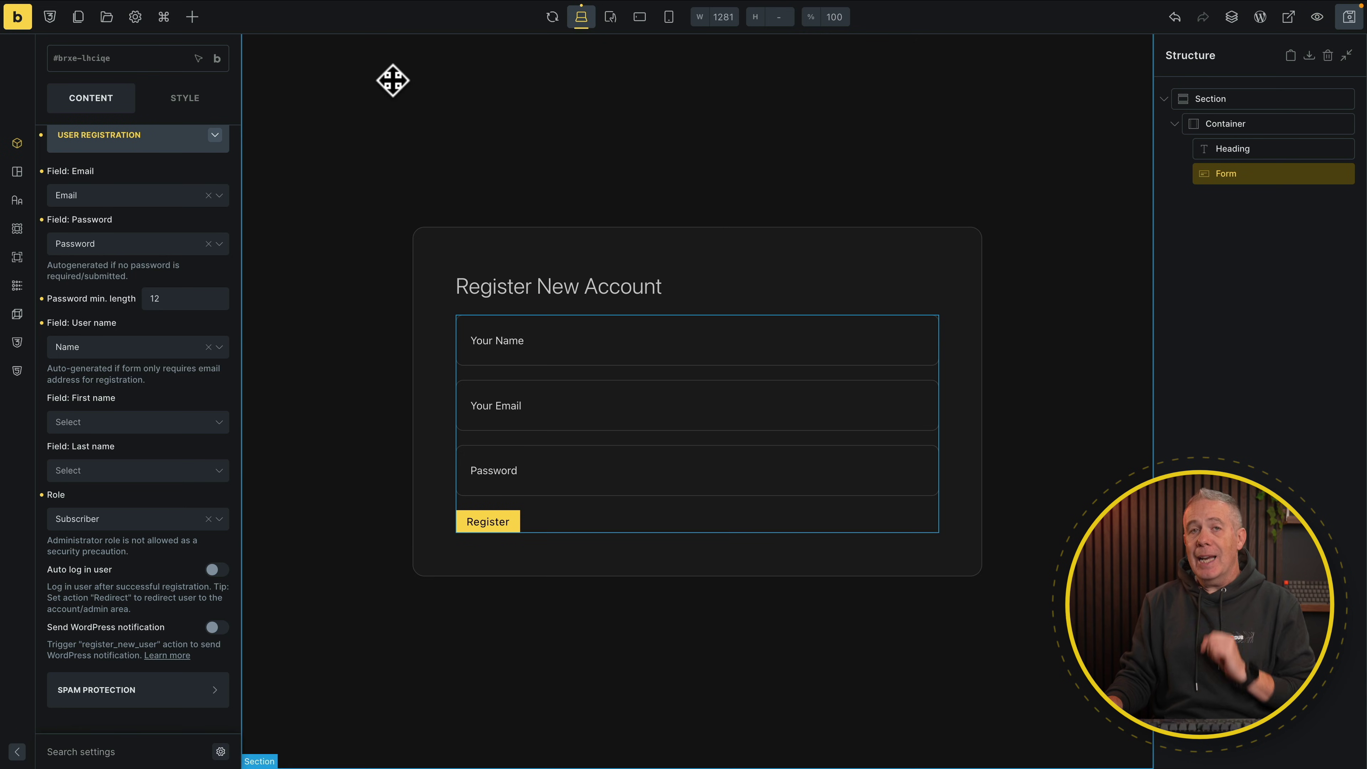
Step: Return to Bricks Settings and scroll down to the Custom authentication pages options
{"action": "mouse_move", "coordinate": [149, 12]}
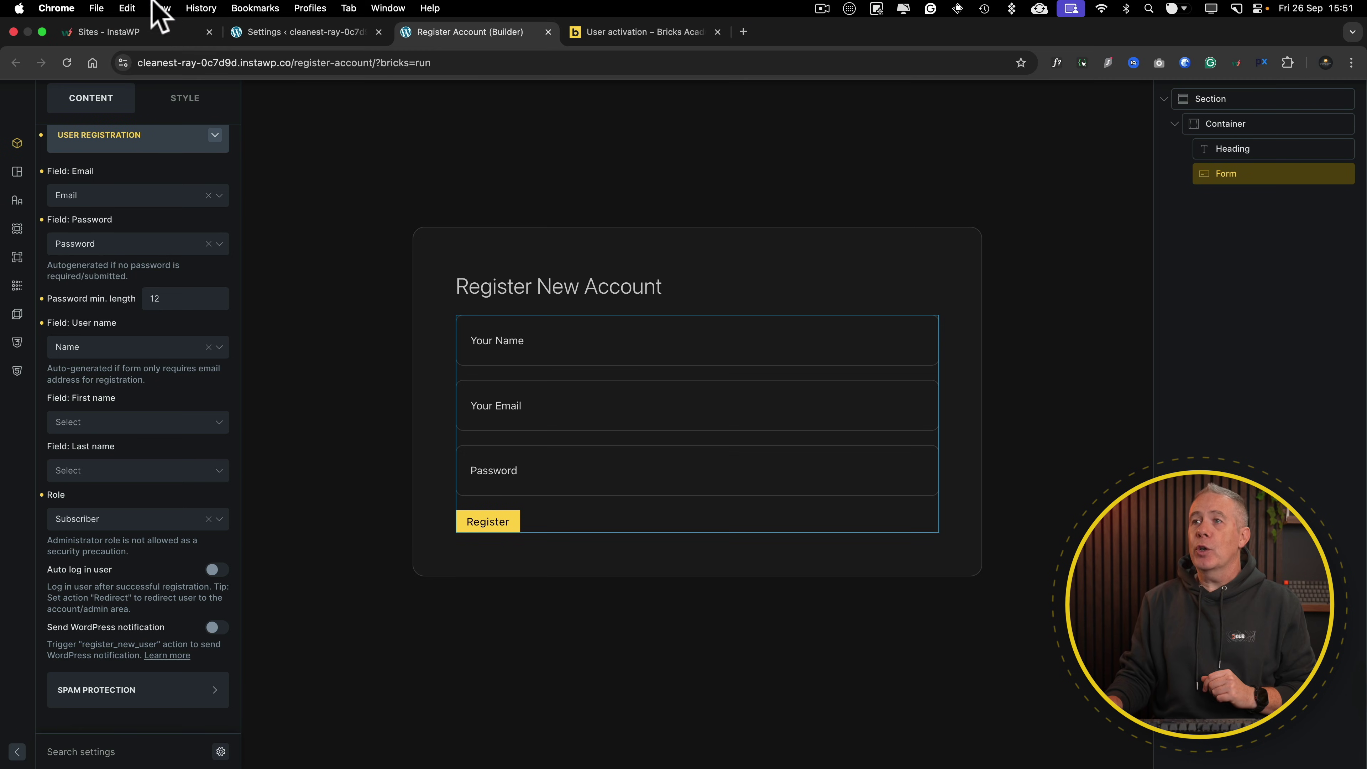
{"action": "left_click", "coordinate": [267, 34]}
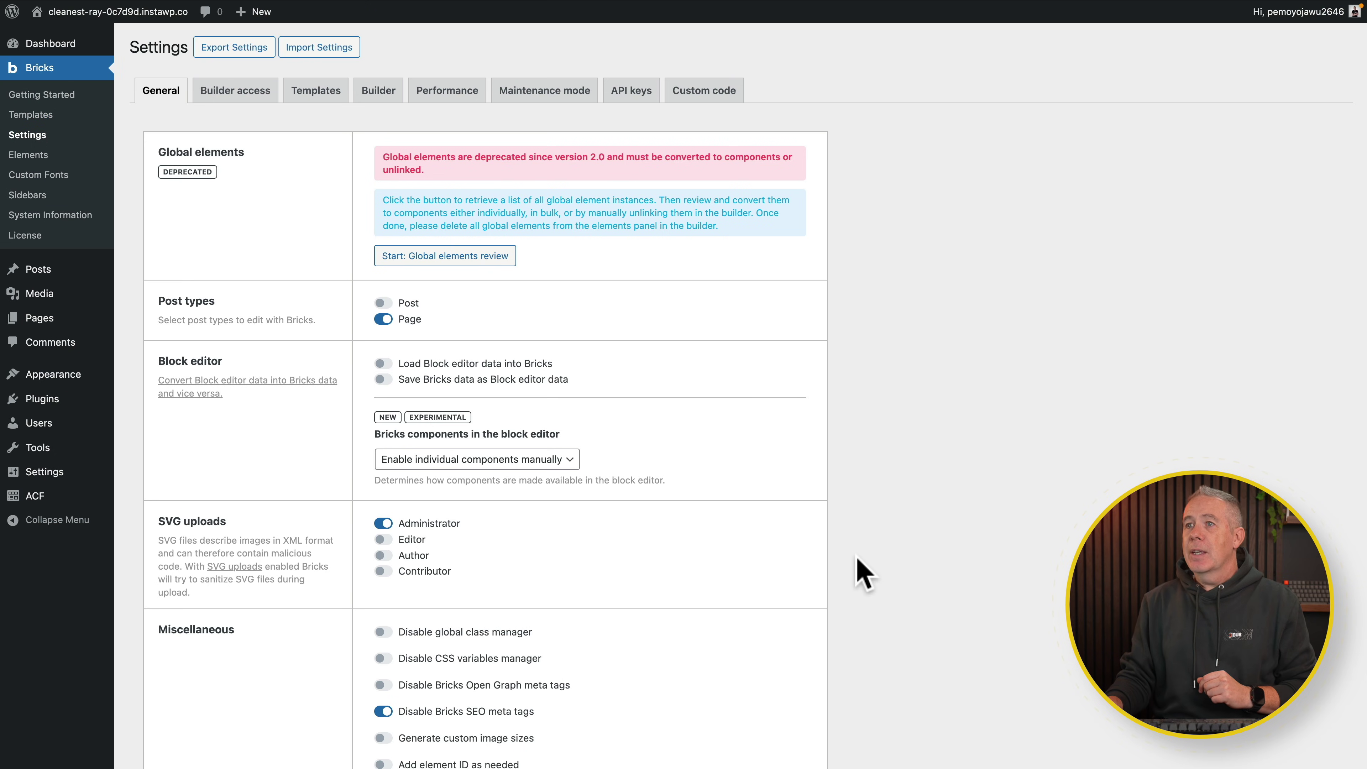
{"action": "scroll", "coordinate": [858, 565], "scroll_direction": "down", "scroll_amount": 15}
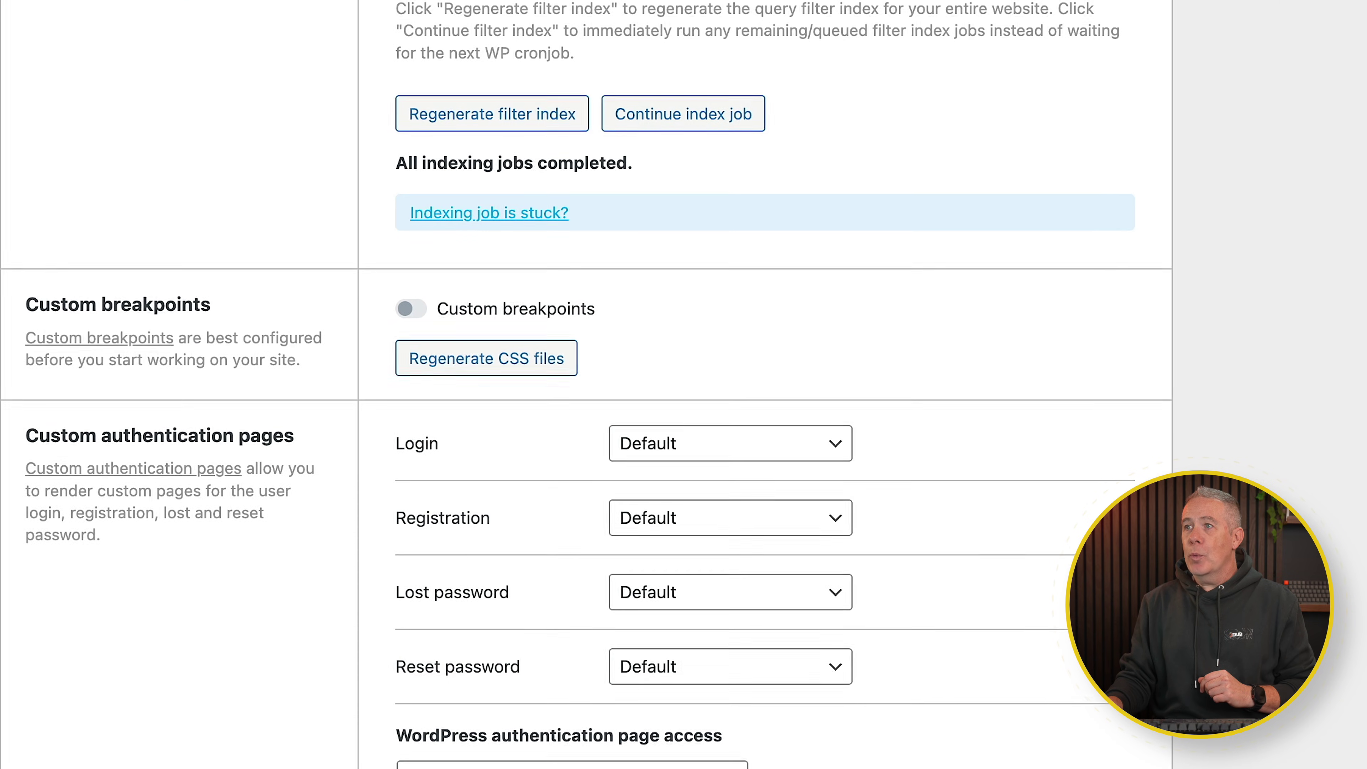
{"action": "scroll", "coordinate": [684, 385], "scroll_direction": "down", "scroll_amount": 10}
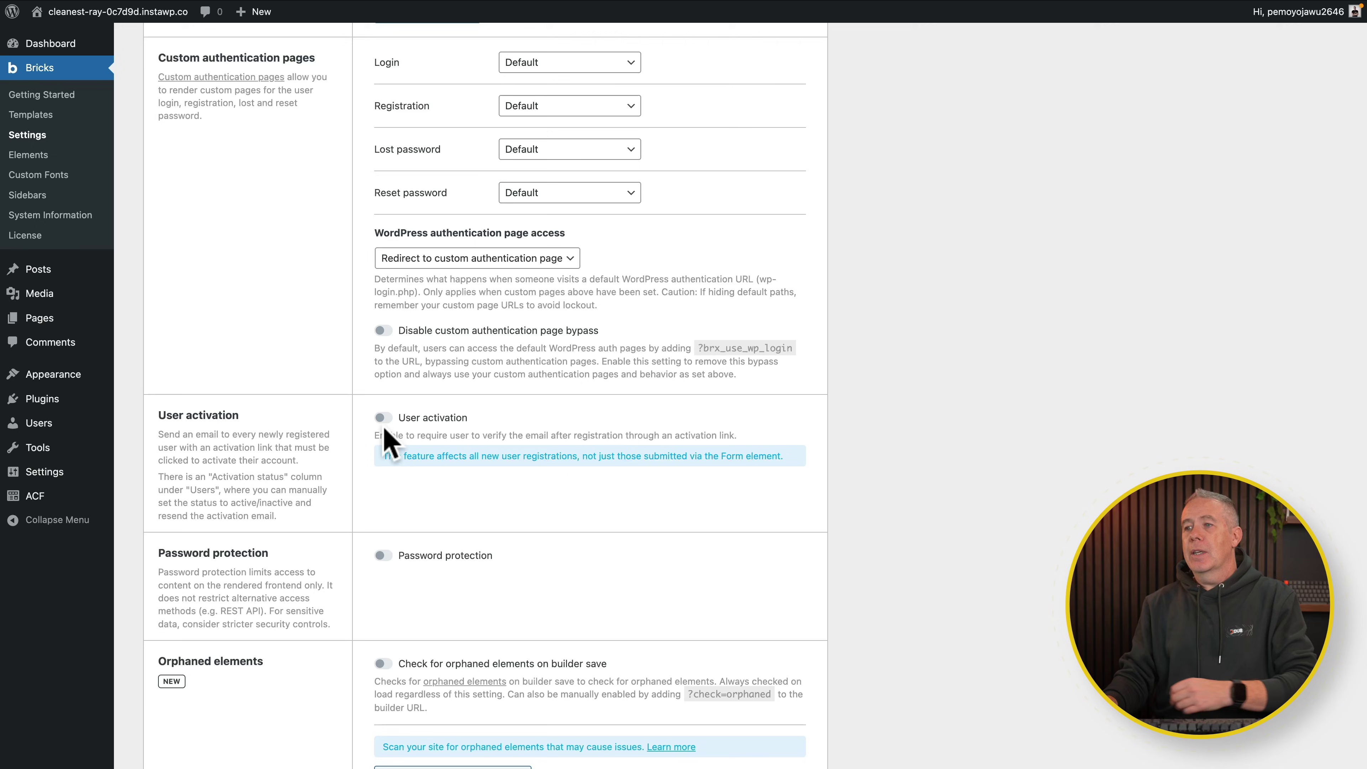
Step: Switch on User activation so new registrants must verify their email
{"action": "left_click", "coordinate": [383, 418]}
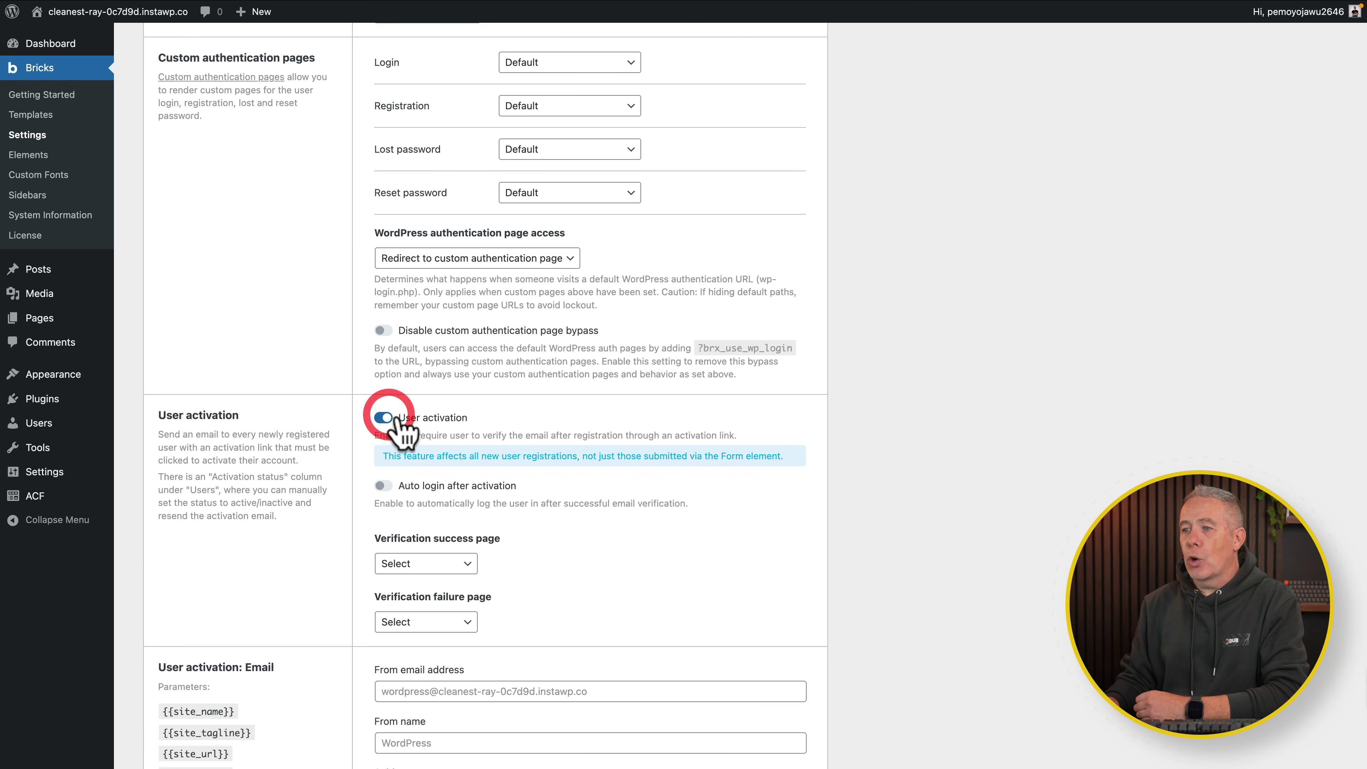
{"action": "scroll", "coordinate": [563, 528], "scroll_direction": "down", "scroll_amount": 5}
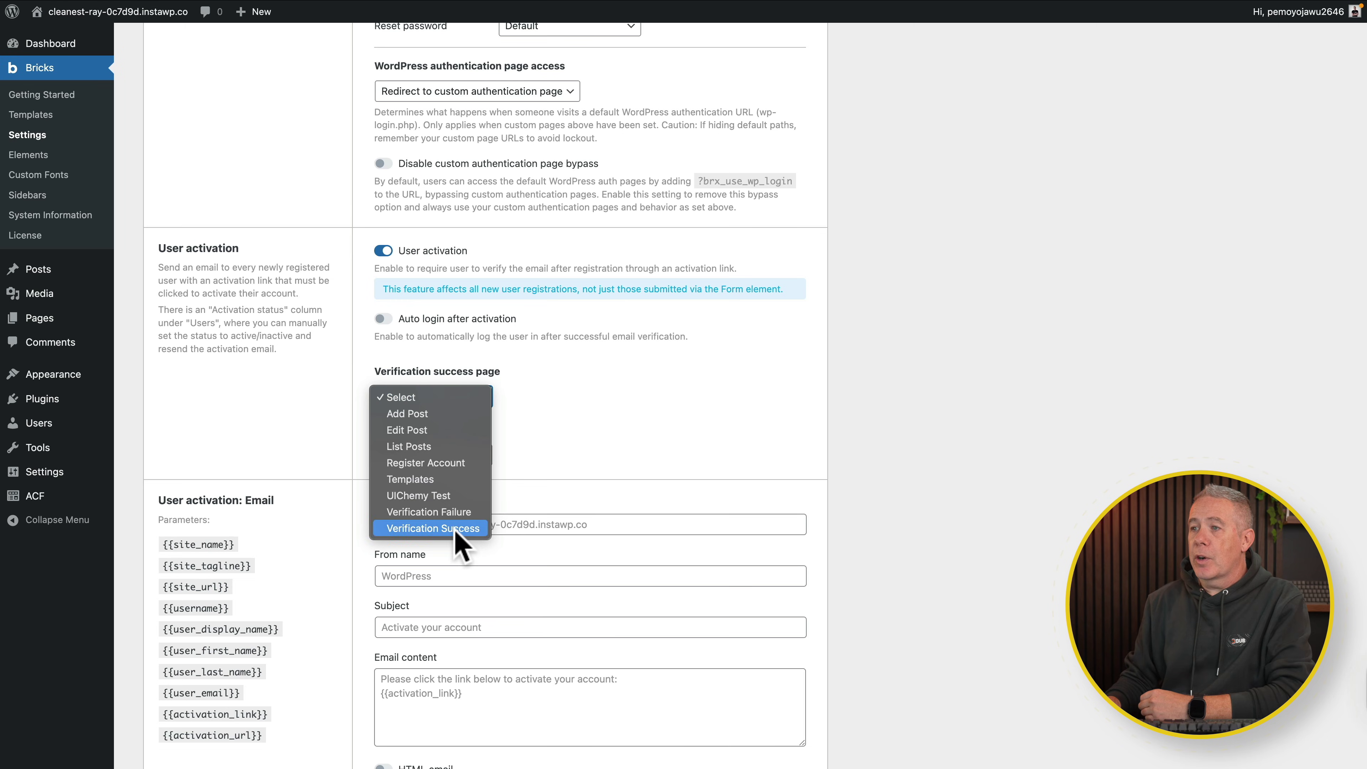
Step: Assign the Verification Success and Verification Failure pages and enable Auto login after activation
{"action": "left_click", "coordinate": [456, 529]}
{"action": "left_click", "coordinate": [484, 454]}
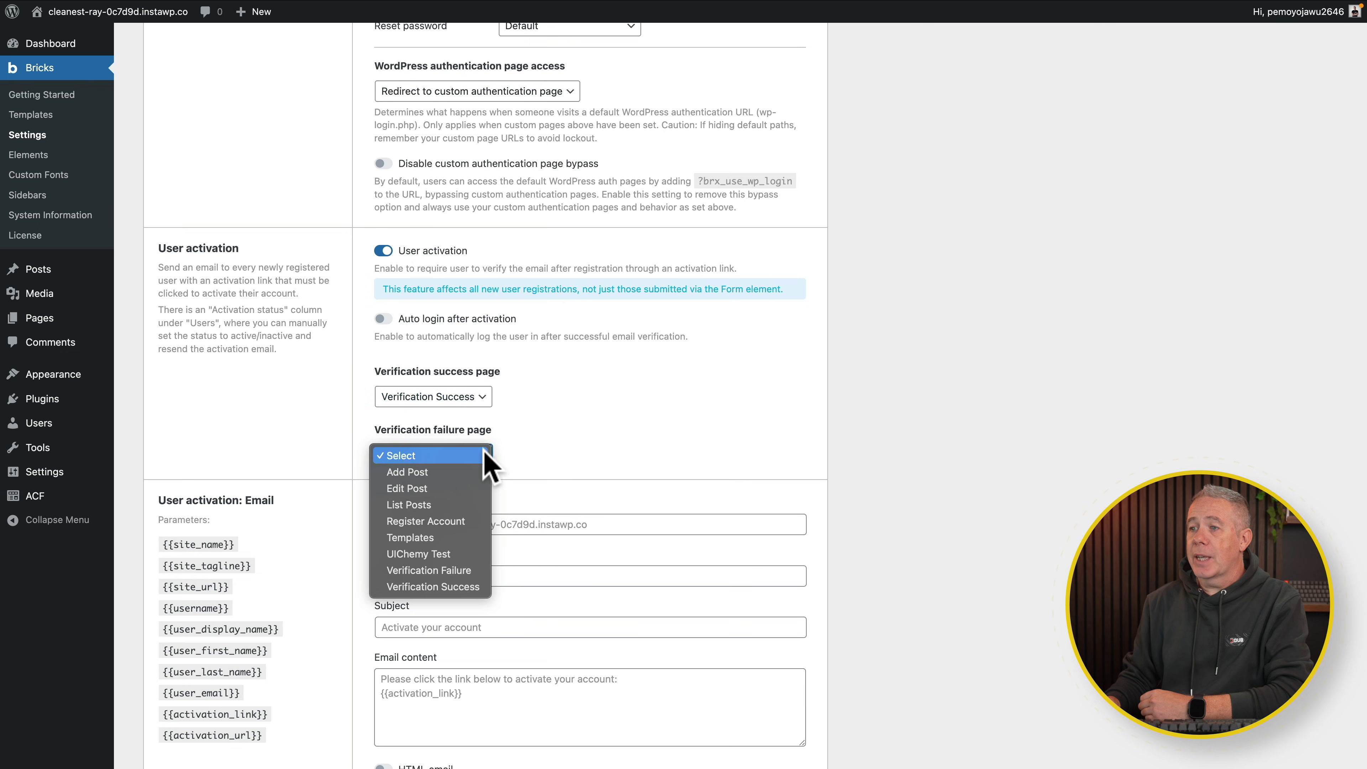
{"action": "left_click", "coordinate": [462, 570]}
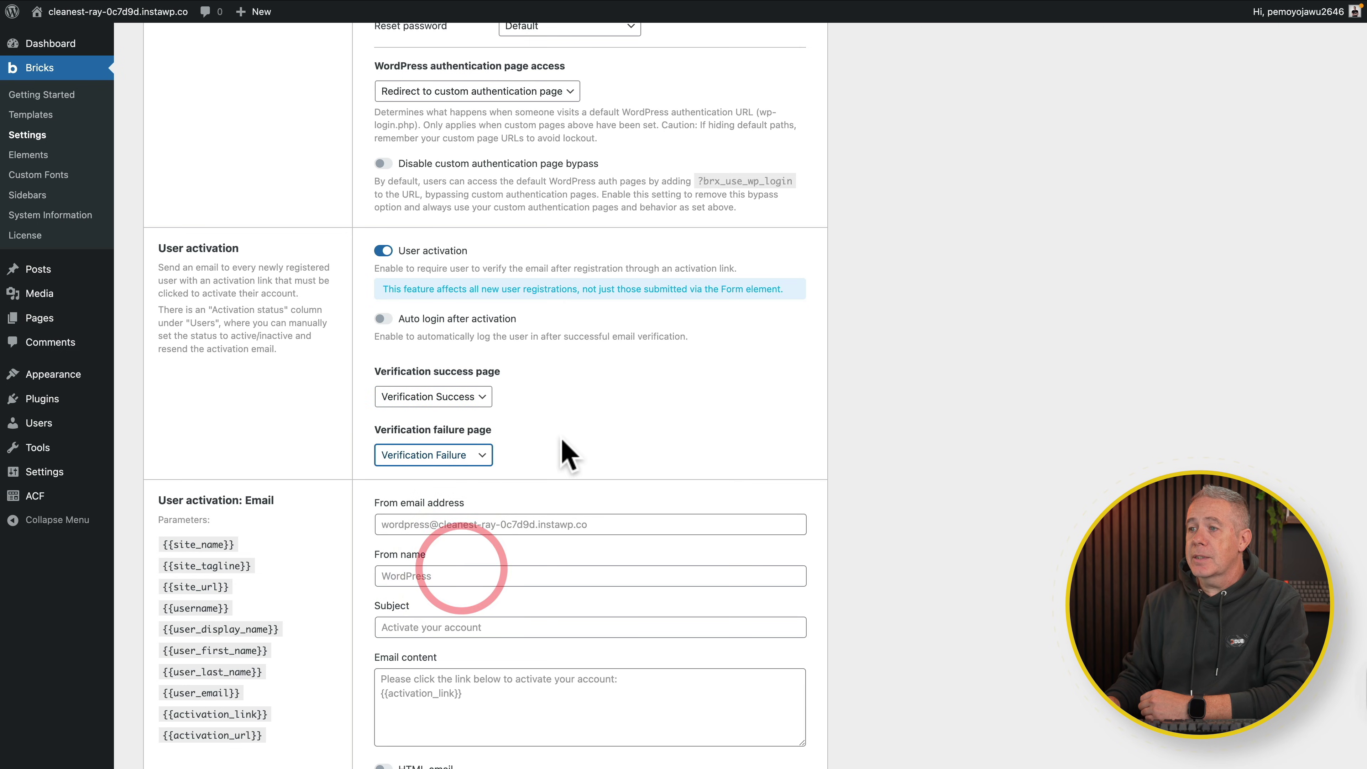
{"action": "left_click", "coordinate": [383, 319]}
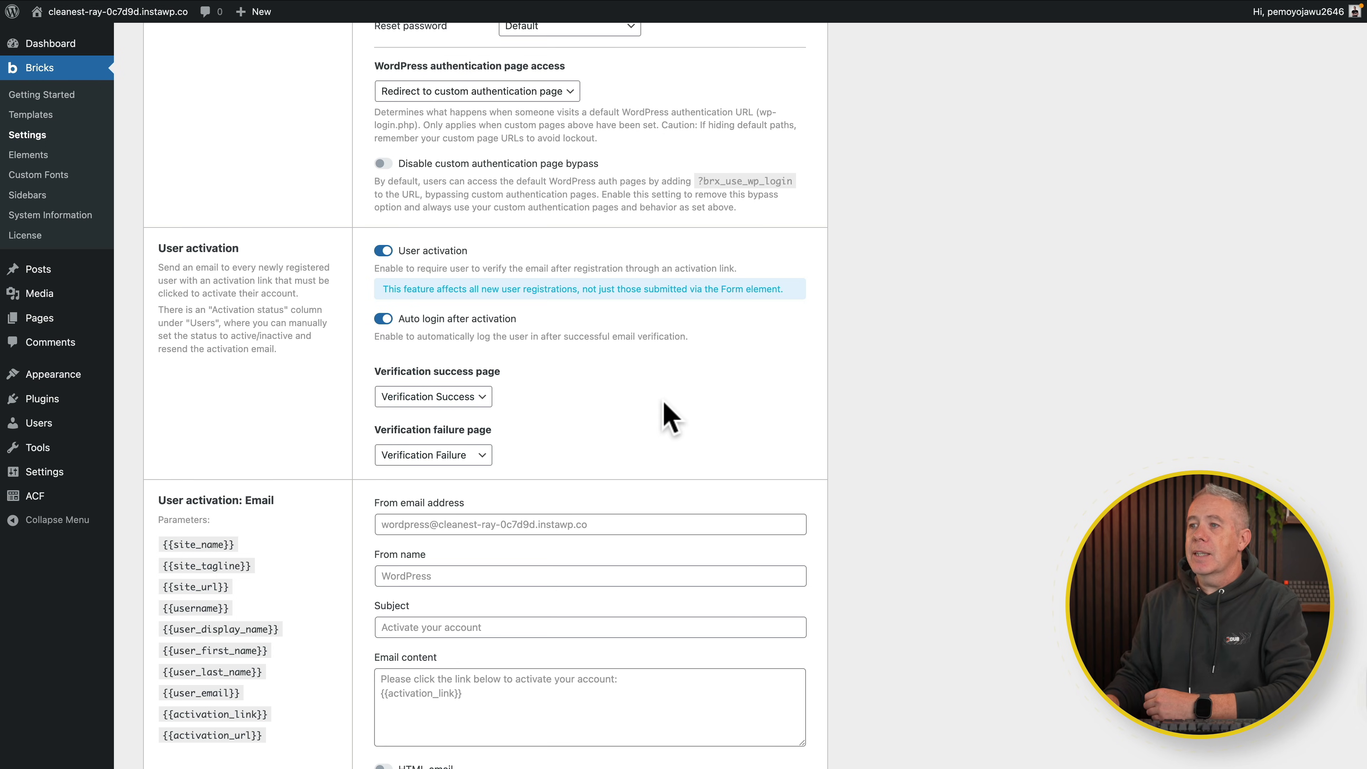
{"action": "scroll", "coordinate": [670, 417], "scroll_direction": "down", "scroll_amount": 5}
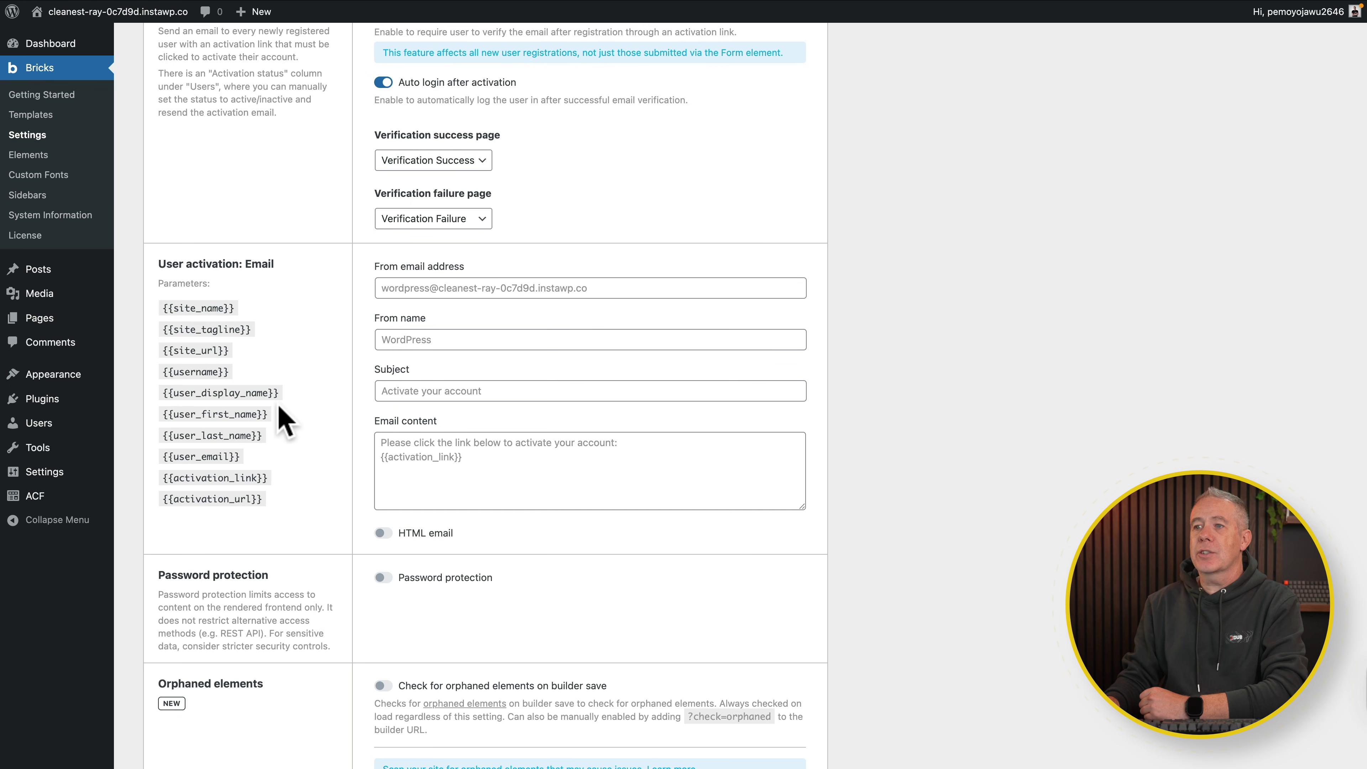
Step: Change the activation email subject to 'Hey {{username}}, activate your account!' and enable HTML email
{"action": "left_click", "coordinate": [388, 391]}
{"action": "type", "text": "Hey"}
{"action": "type", "text": "{{username}}"}
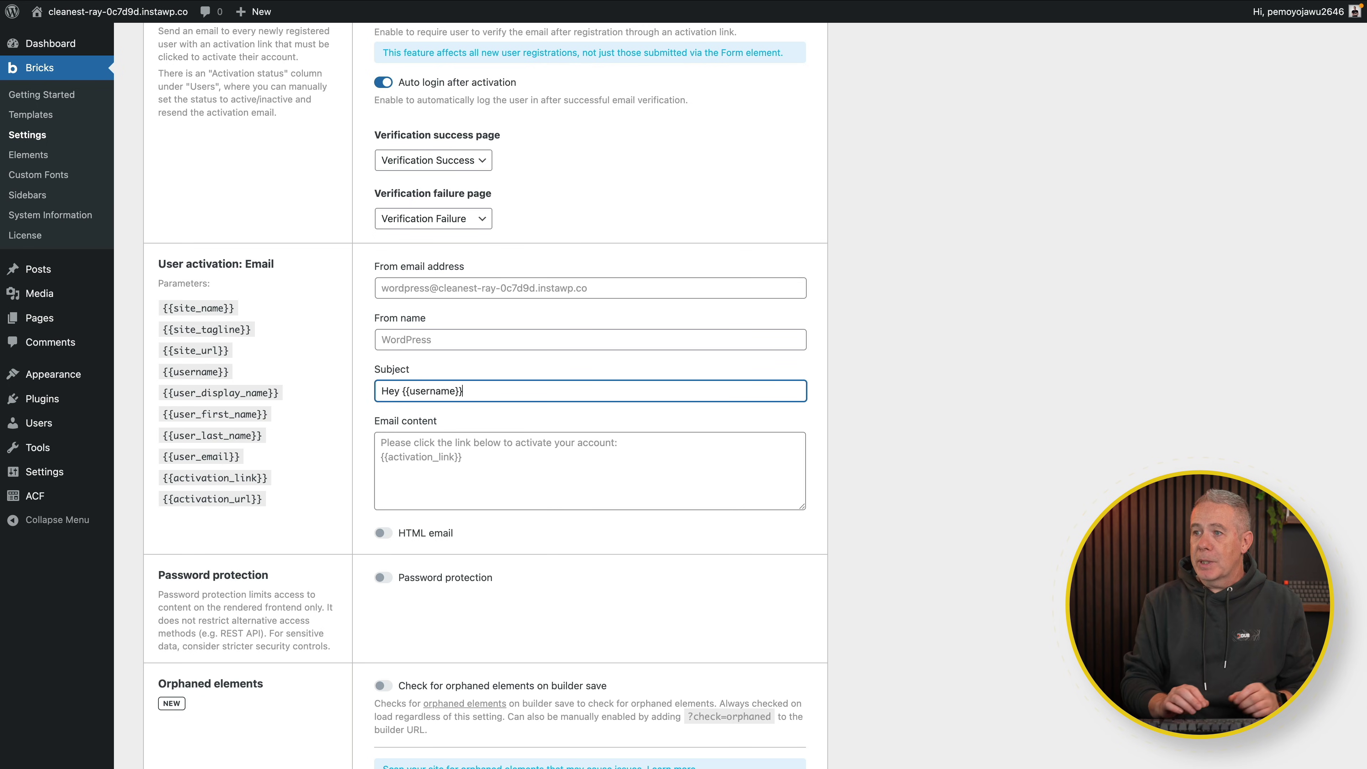
{"action": "type", "text": ", activate your account!"}
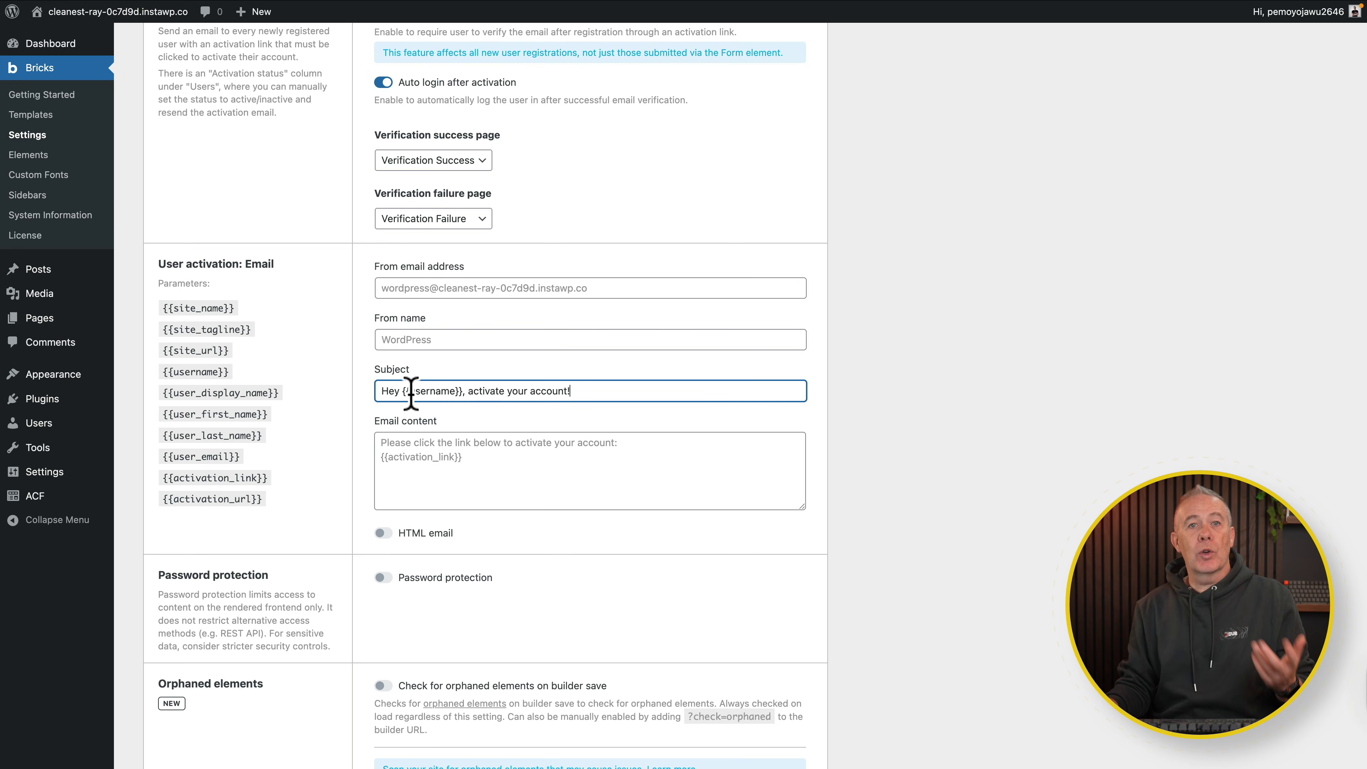
{"action": "left_click", "coordinate": [407, 446]}
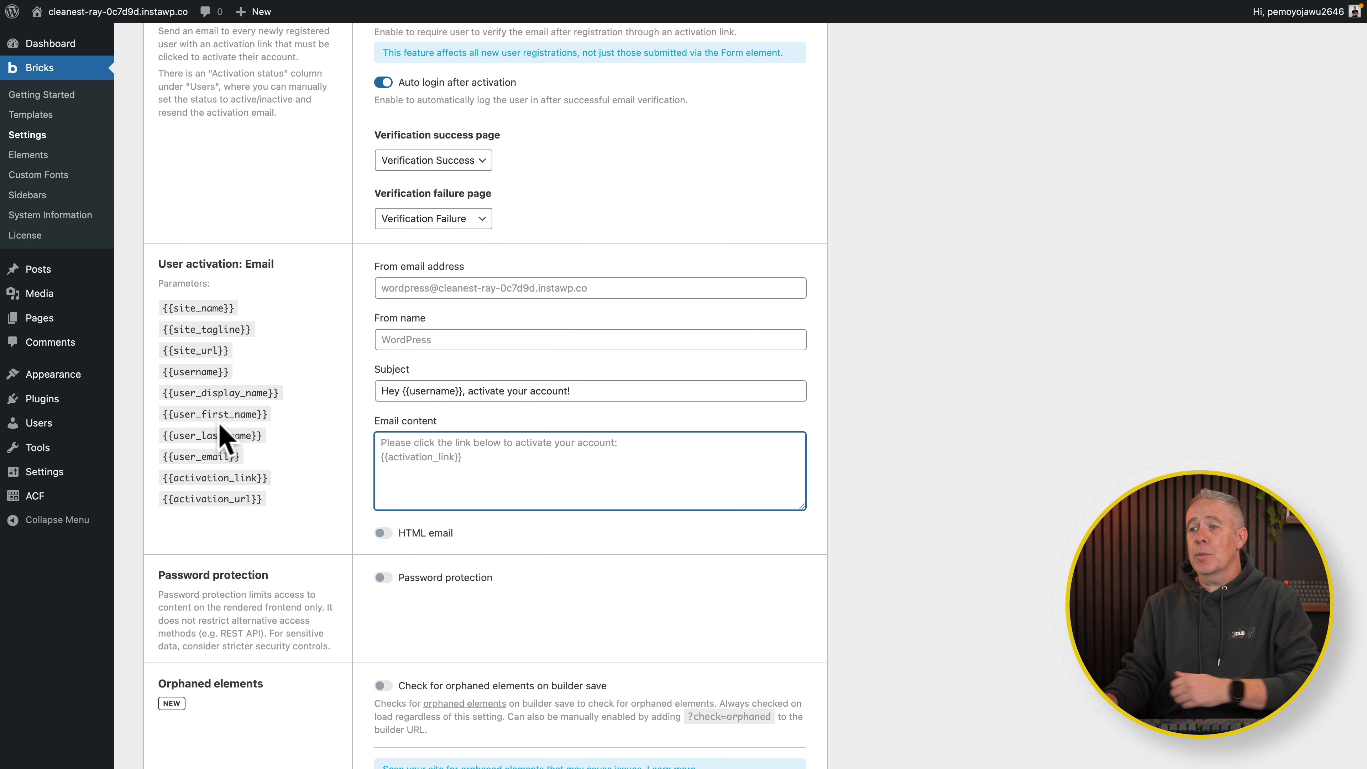
{"action": "left_click", "coordinate": [385, 534]}
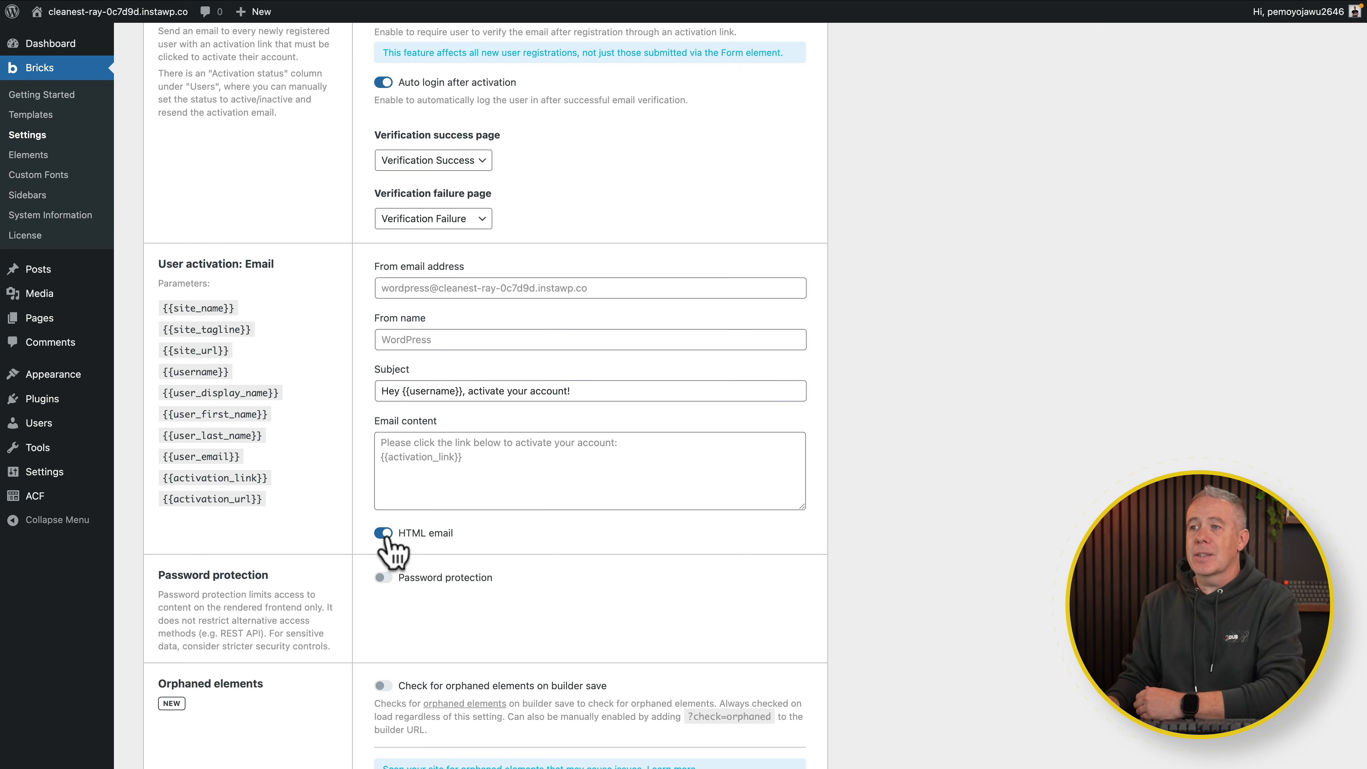
{"action": "scroll", "coordinate": [551, 167], "scroll_direction": "up", "scroll_amount": 2}
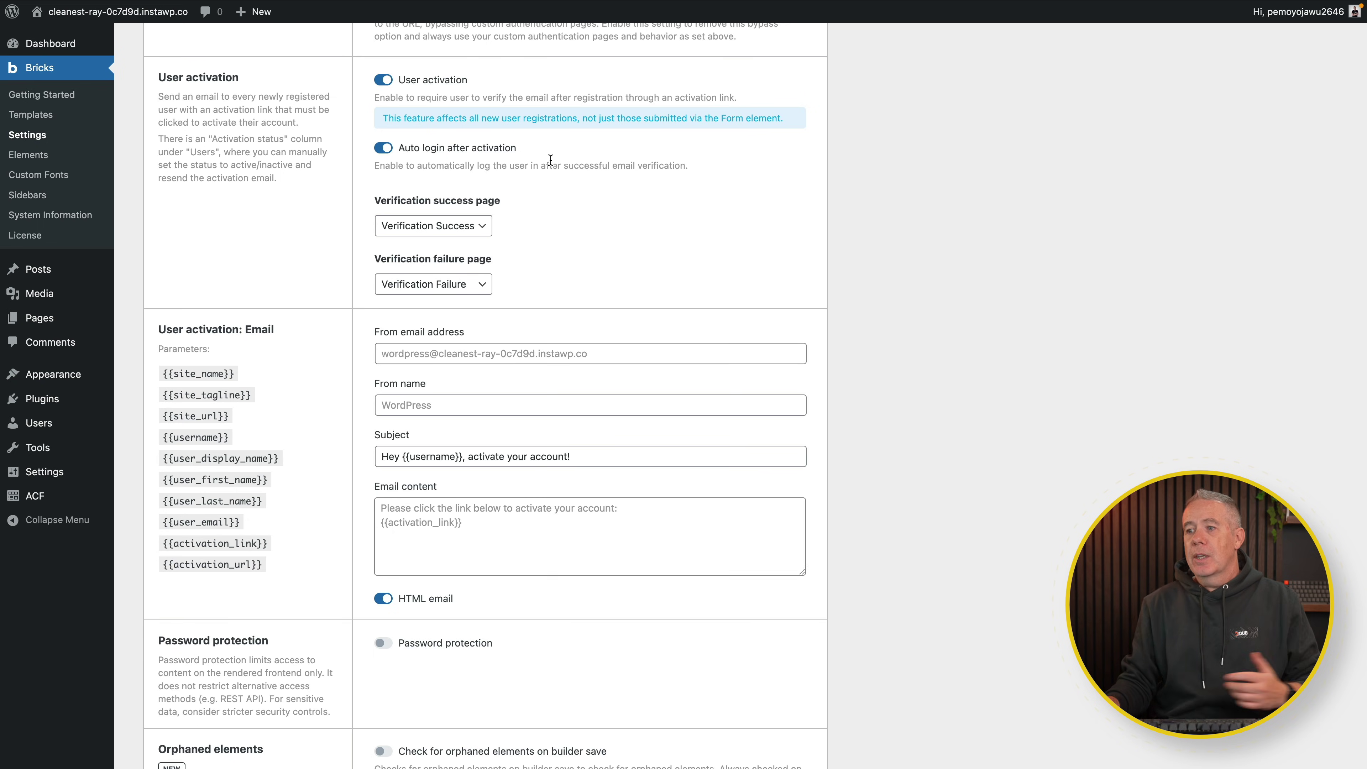
{"action": "scroll", "coordinate": [473, 342], "scroll_direction": "down", "scroll_amount": 8}
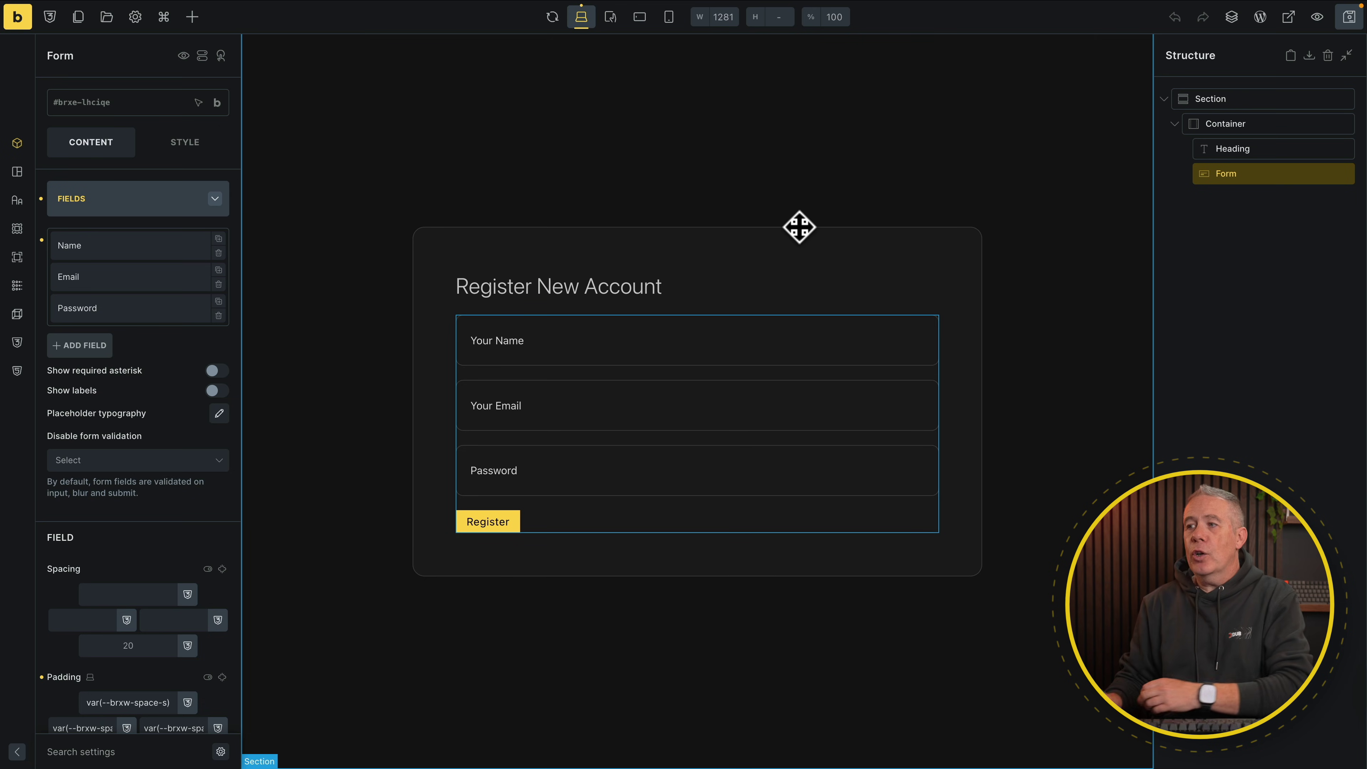
Step: Collapse the form's Fields section and expand its User Registration settings
{"action": "left_click", "coordinate": [215, 199]}
{"action": "left_click", "coordinate": [213, 358]}
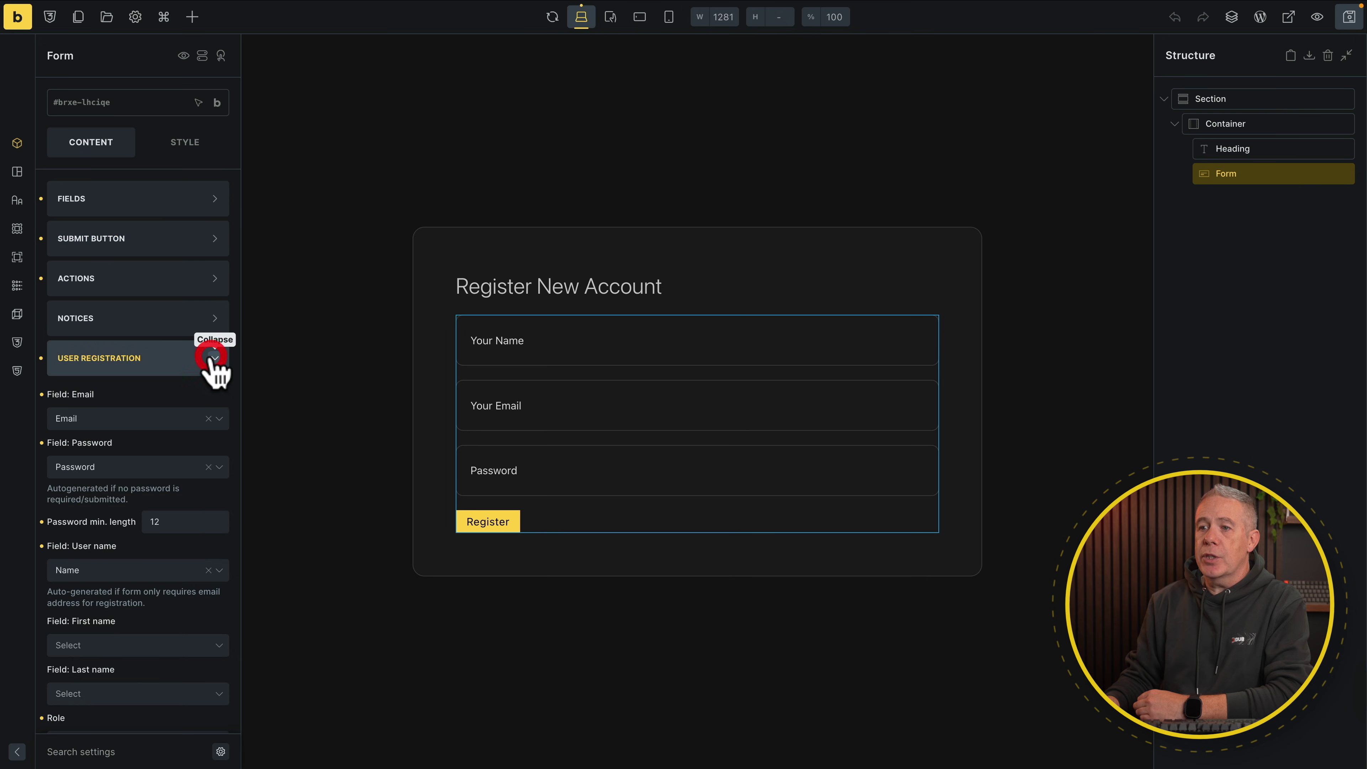
{"action": "scroll", "coordinate": [191, 501], "scroll_direction": "down", "scroll_amount": 3}
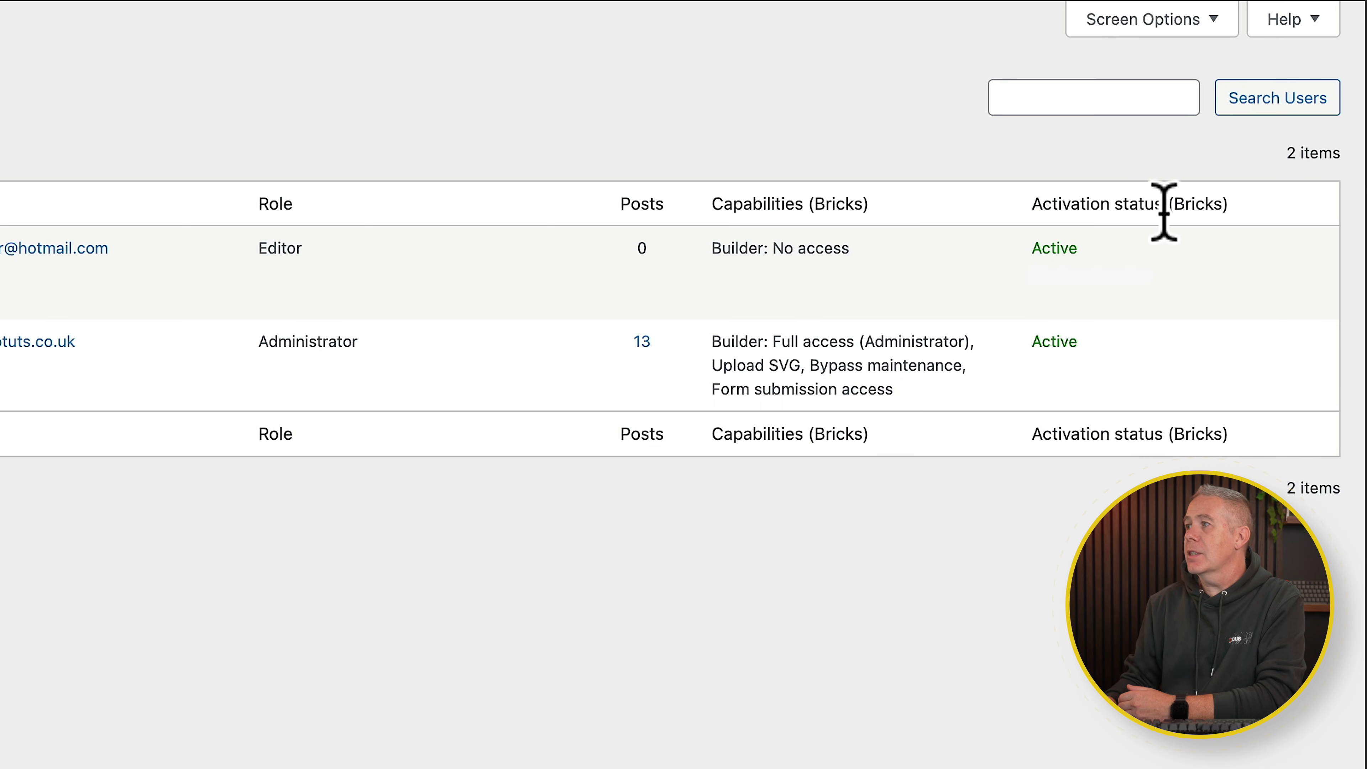
{"action": "mouse_move", "coordinate": [1140, 247]}
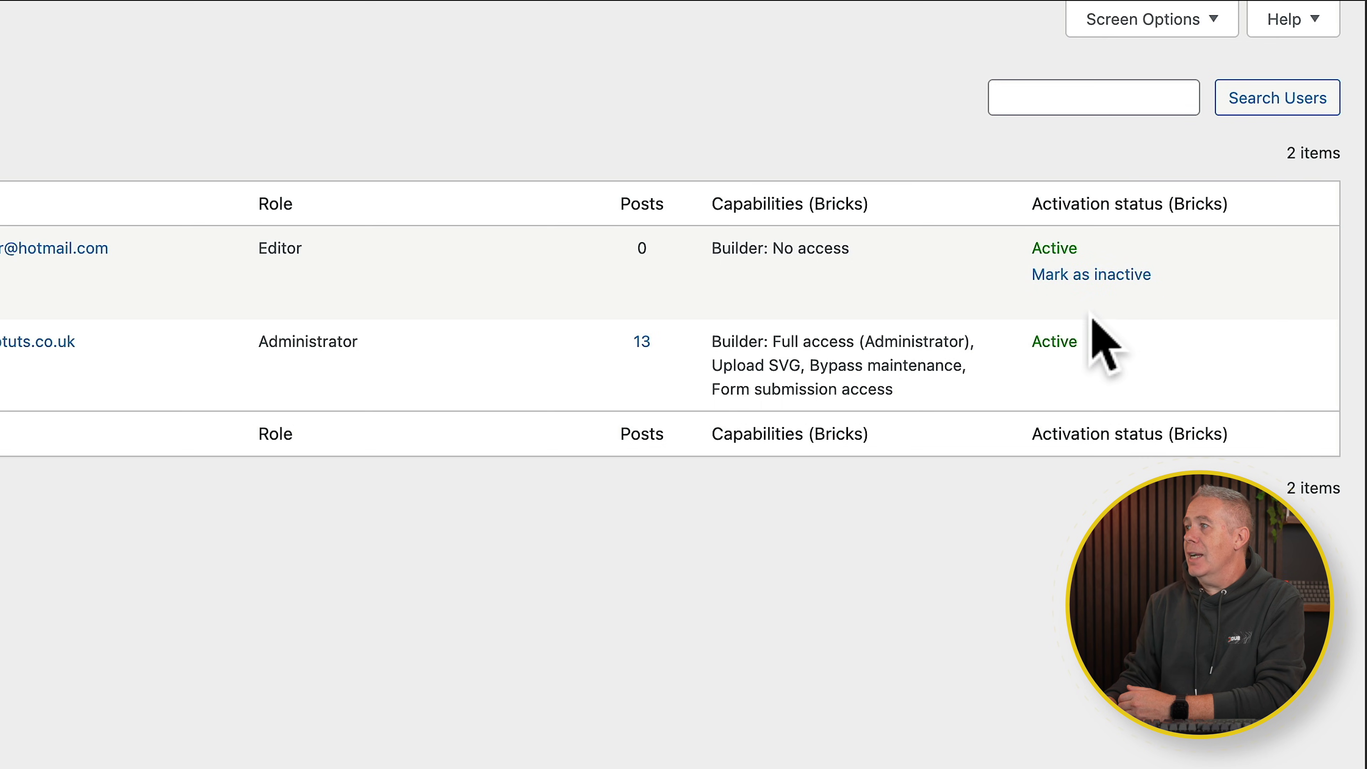